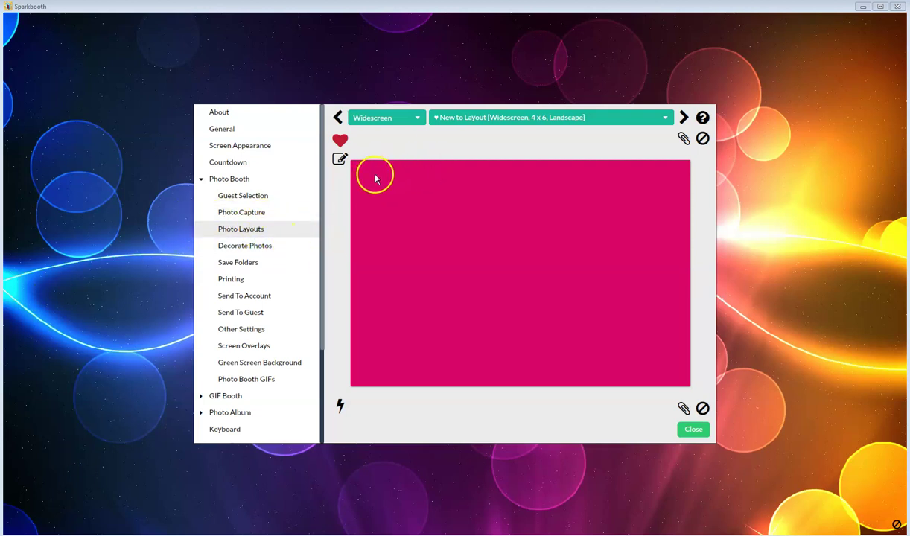
# View the New to Layout template in the layout editor and return to the photo layout settings
pyautogui.click(340, 409)
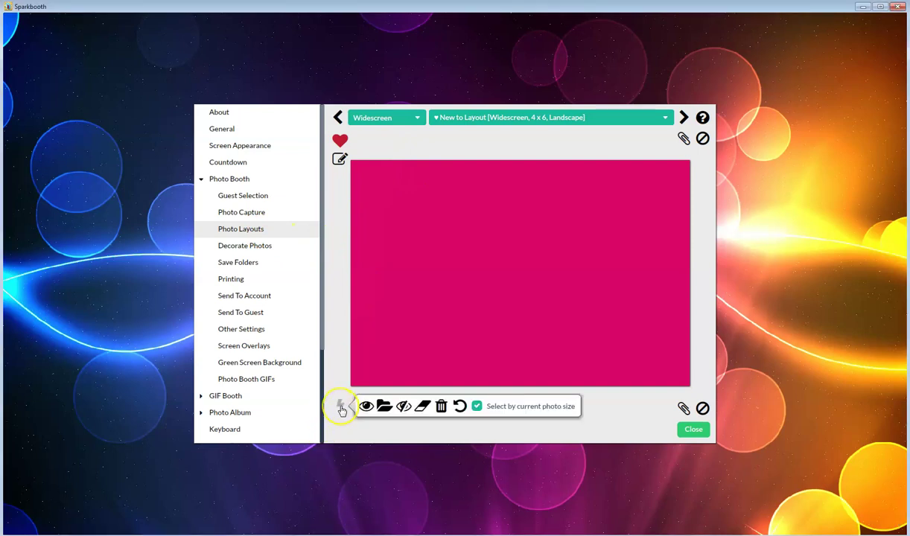
pyautogui.click(339, 408)
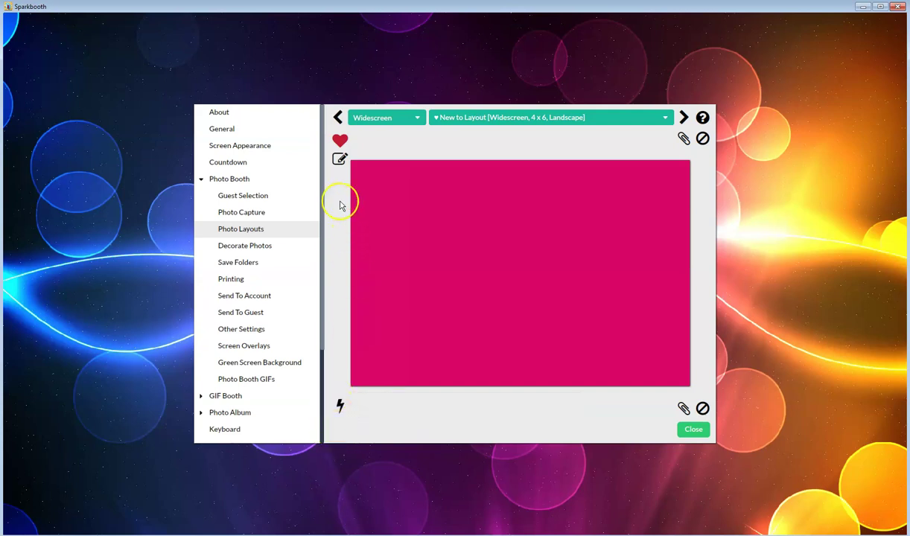
pyautogui.click(337, 161)
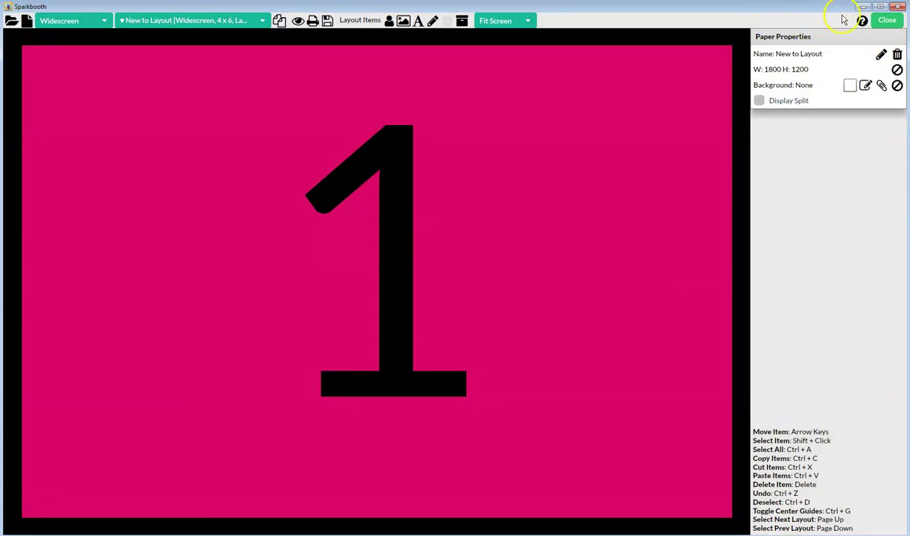
pyautogui.click(890, 21)
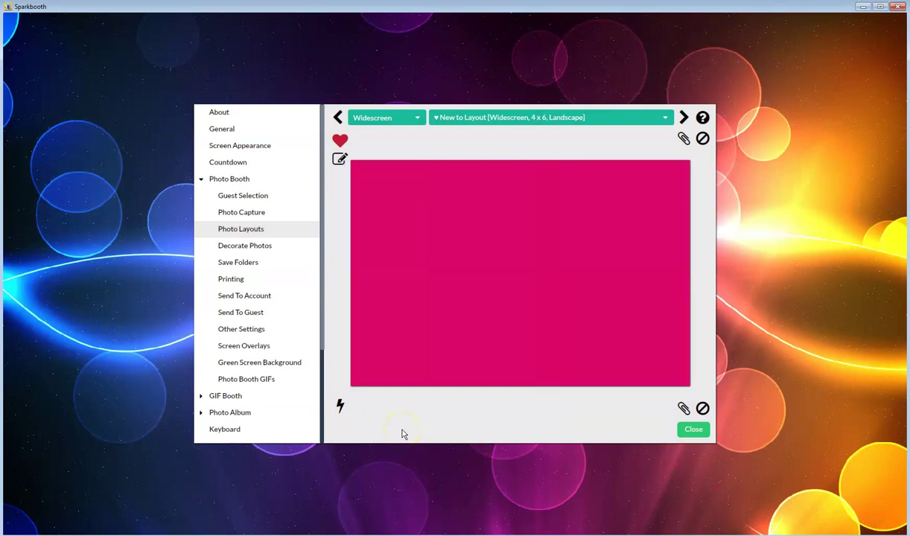
# Import the older layout file #1 Overlay Import5.0-7.1.sbl into the photo layouts
pyautogui.moveTo(342, 410)
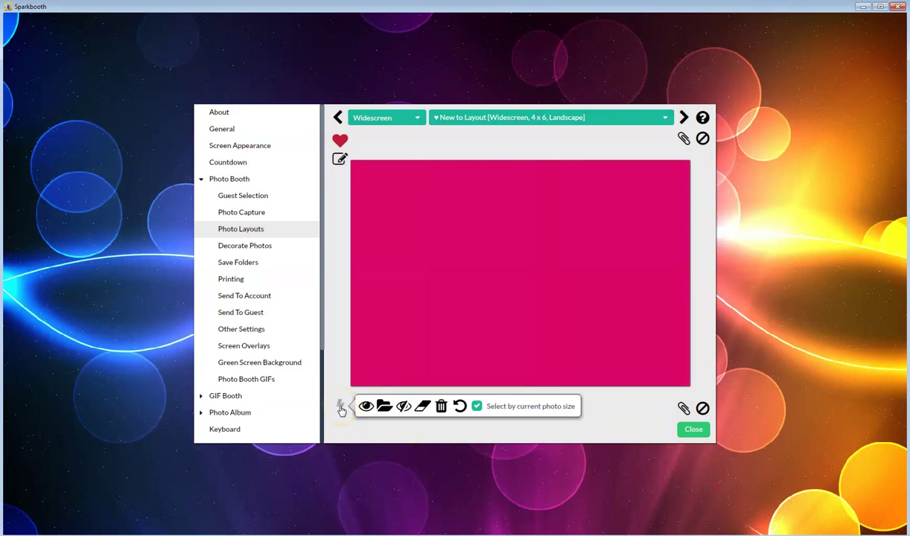
pyautogui.click(384, 409)
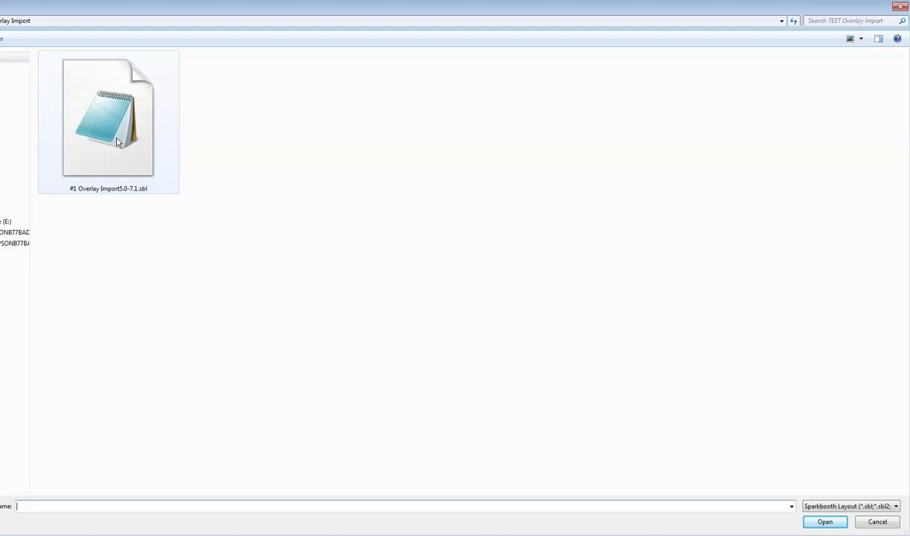
pyautogui.click(148, 148)
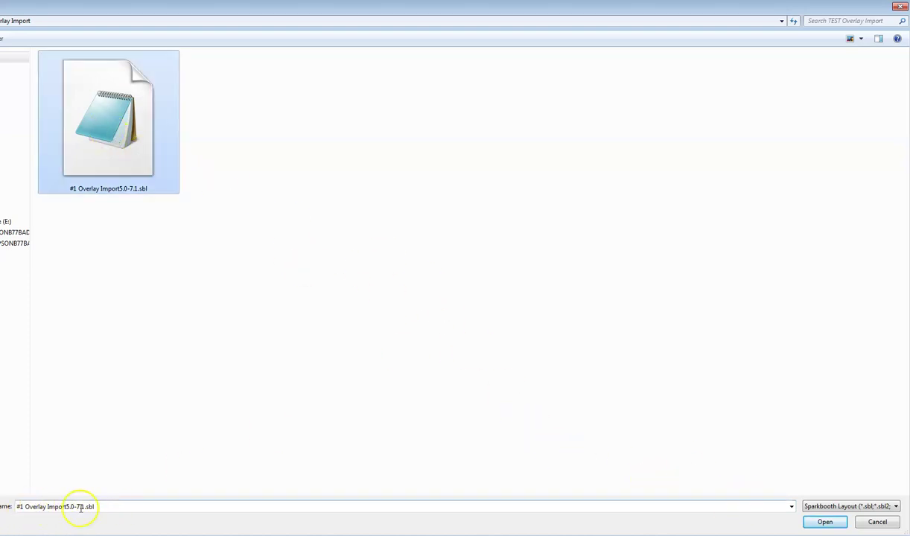
pyautogui.click(825, 522)
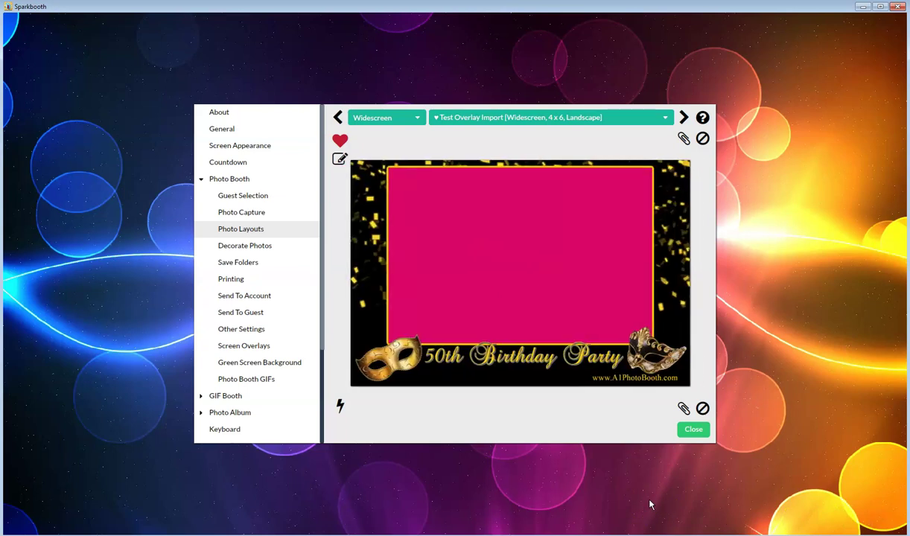
# Open the imported Test Overlay Import layout for editing and preview how its finished photo looks
pyautogui.click(341, 163)
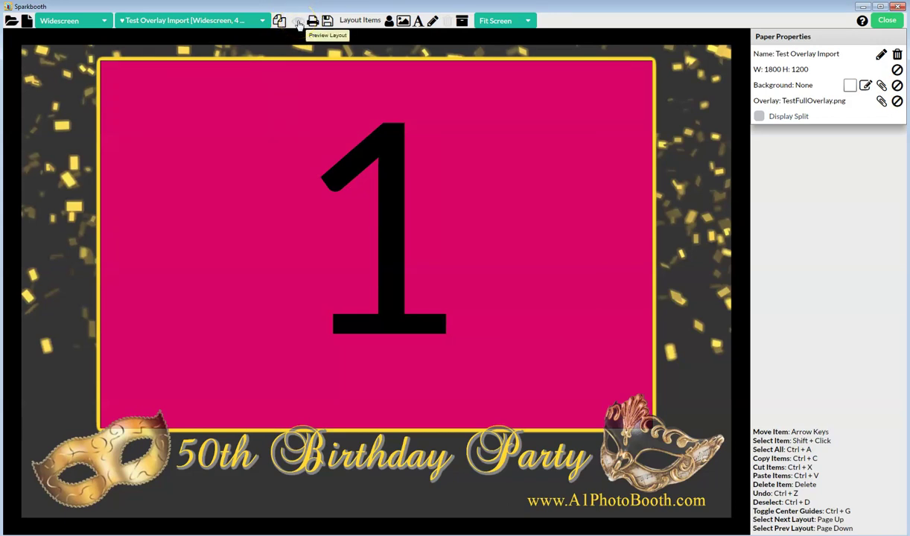
pyautogui.click(298, 22)
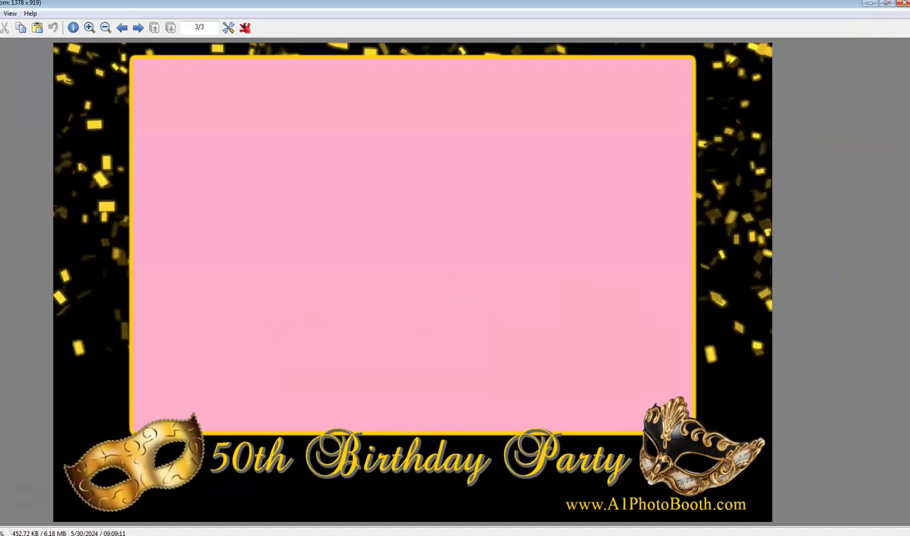
pyautogui.click(903, 5)
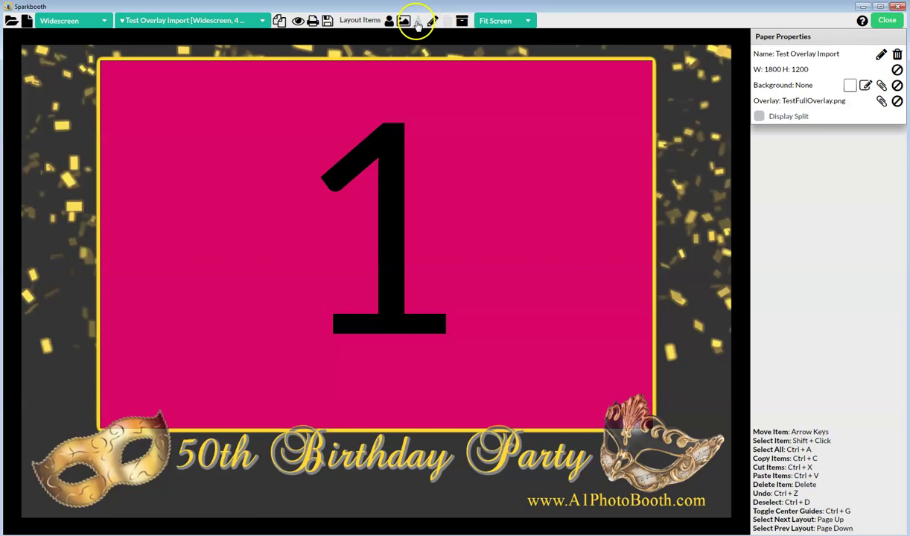
# Add a white text item about 769 by 180 in size, centred near the upper edge of the photo area
pyautogui.click(418, 21)
pyautogui.moveTo(355, 225); pyautogui.dragTo(207, 190)
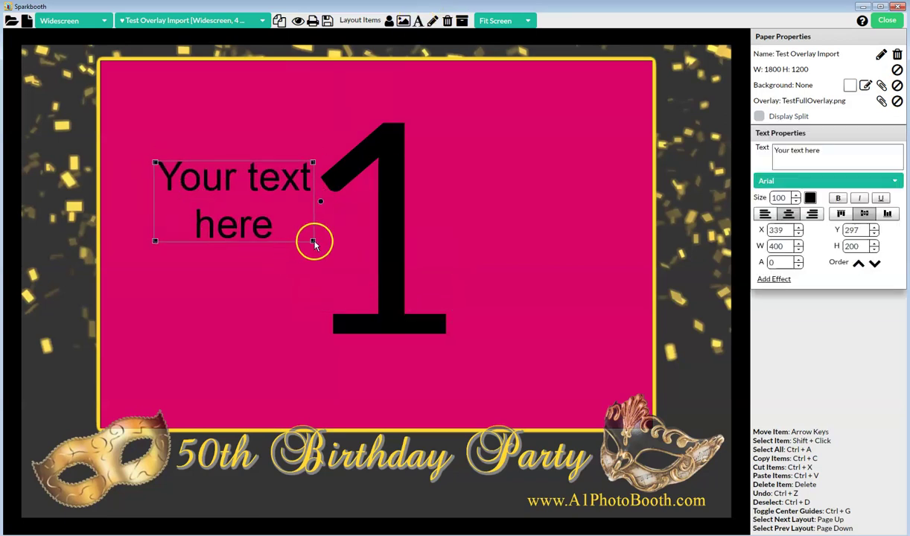
pyautogui.moveTo(310, 239); pyautogui.dragTo(458, 235)
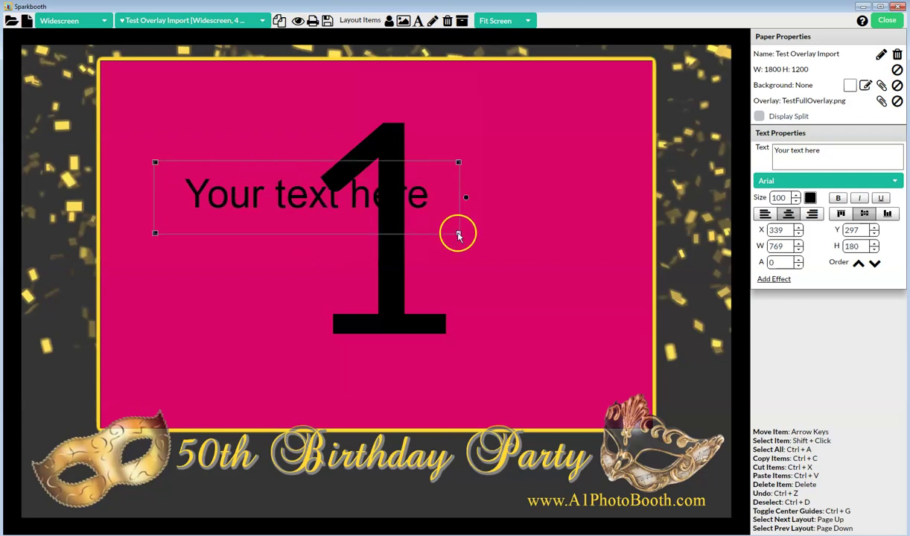
pyautogui.moveTo(427, 204); pyautogui.dragTo(514, 106)
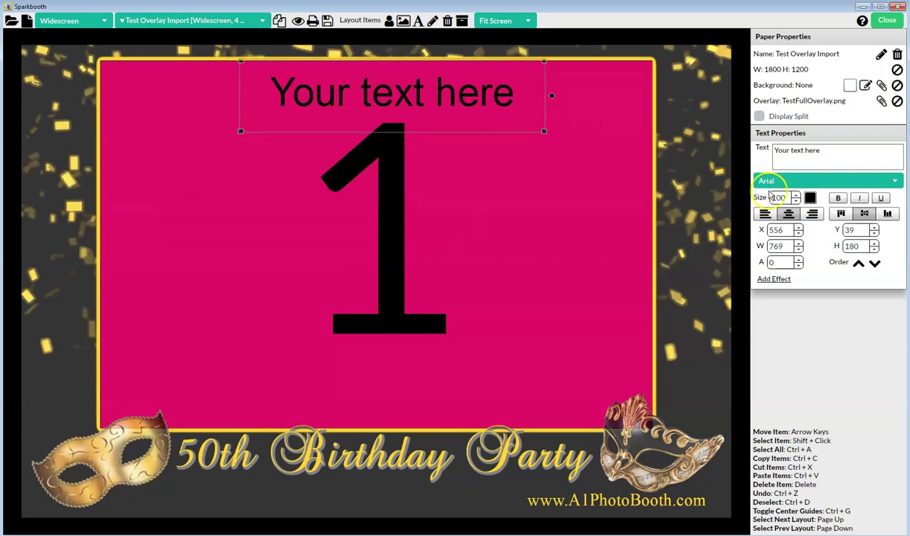
pyautogui.click(810, 198)
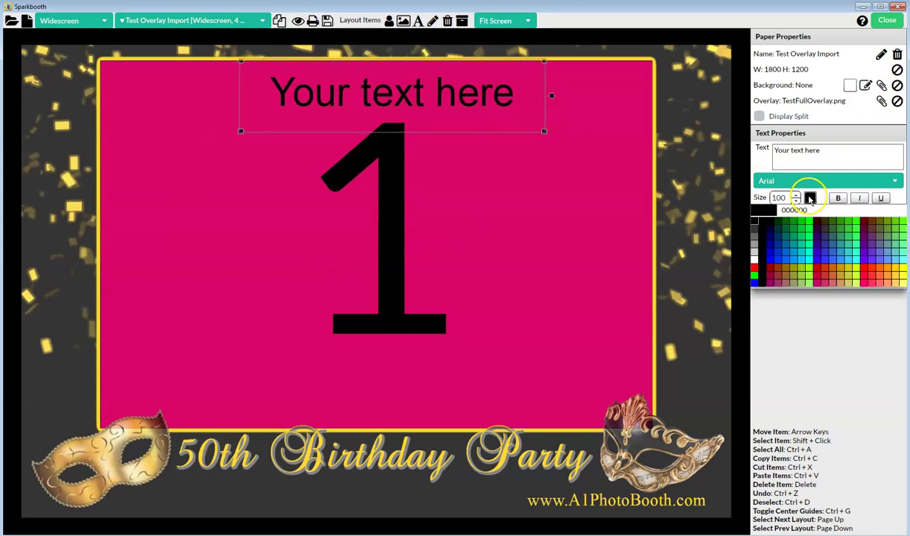
pyautogui.click(755, 262)
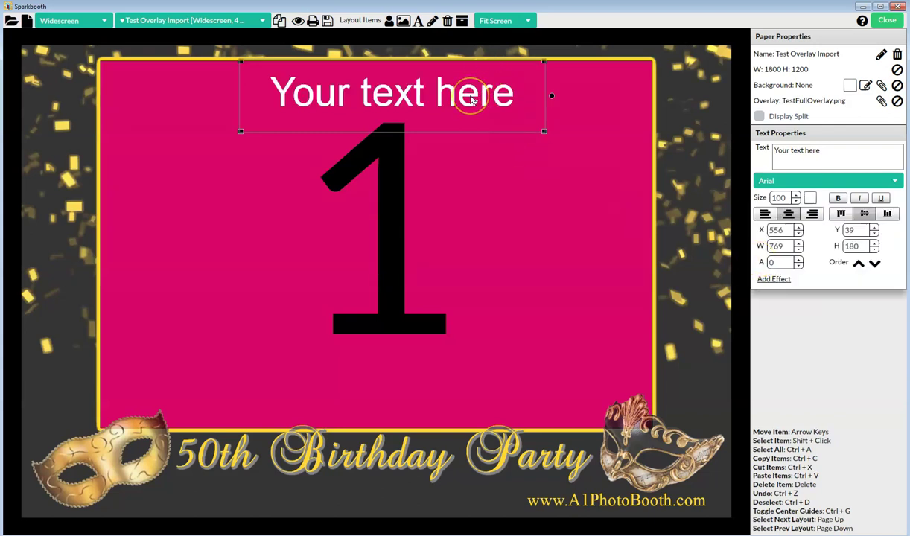
# Move the text item over the lower part of the photo to about X 340, Y 702, and try raising its order
pyautogui.moveTo(492, 96); pyautogui.dragTo(434, 346)
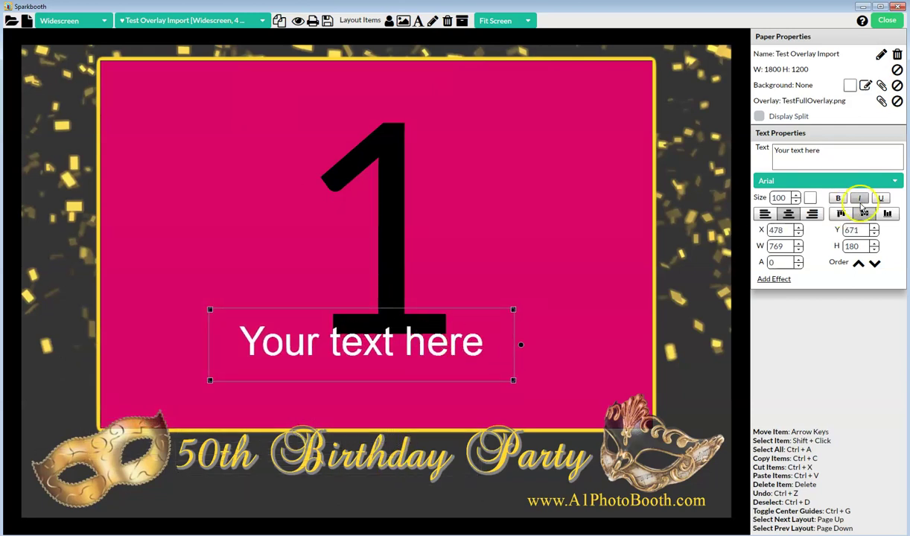
pyautogui.click(858, 265)
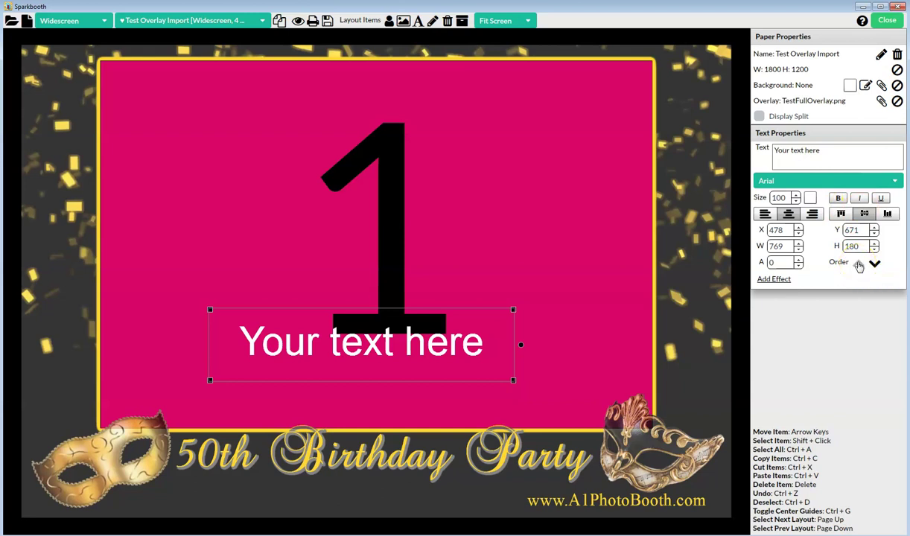
pyautogui.moveTo(339, 349); pyautogui.dragTo(305, 361)
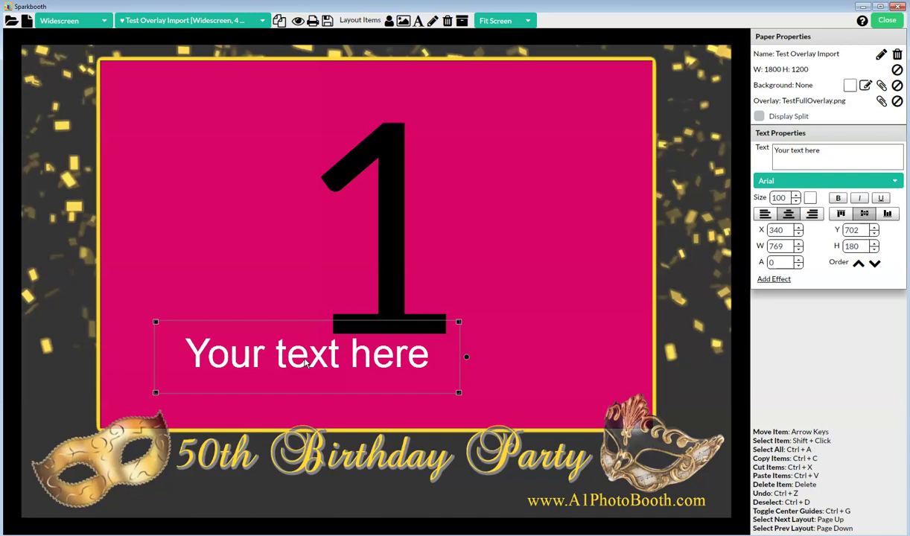
# Delete the sample text item from the layout
pyautogui.press('Delete')
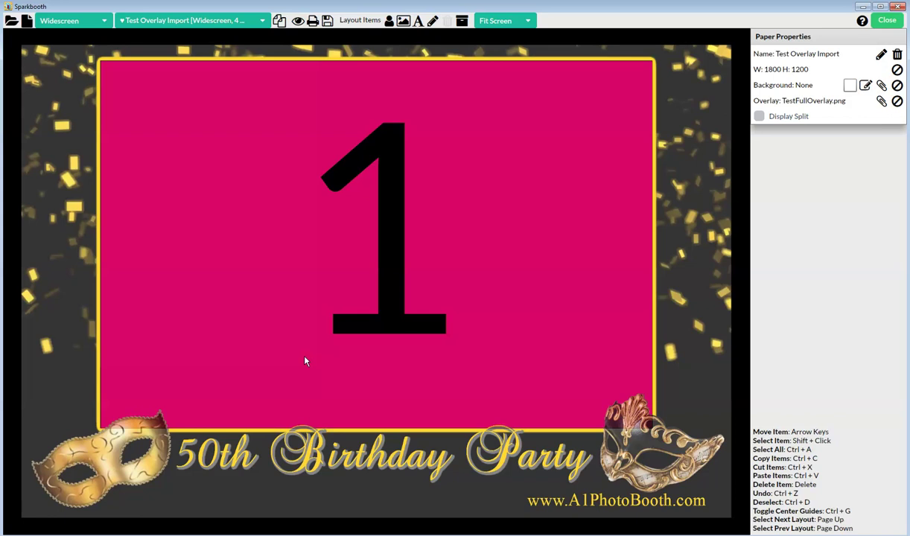
pyautogui.click(344, 343)
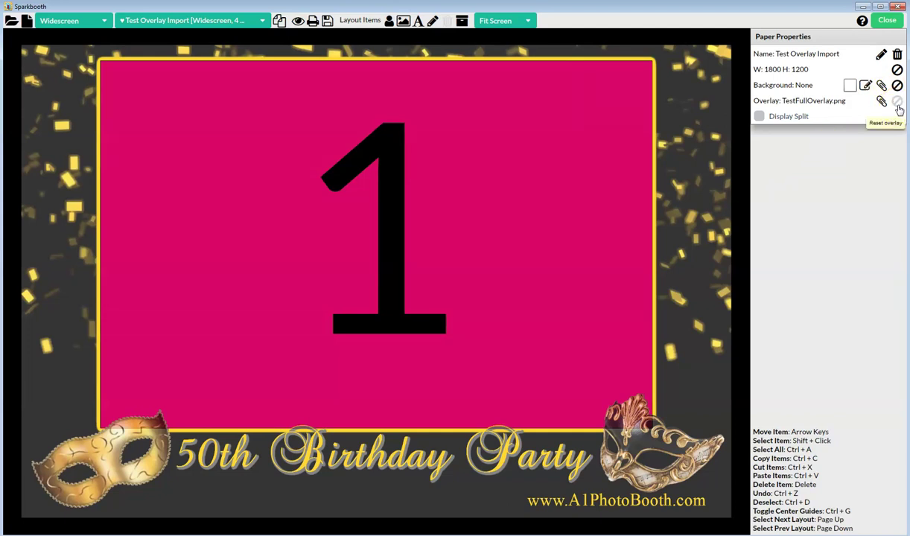
pyautogui.click(854, 225)
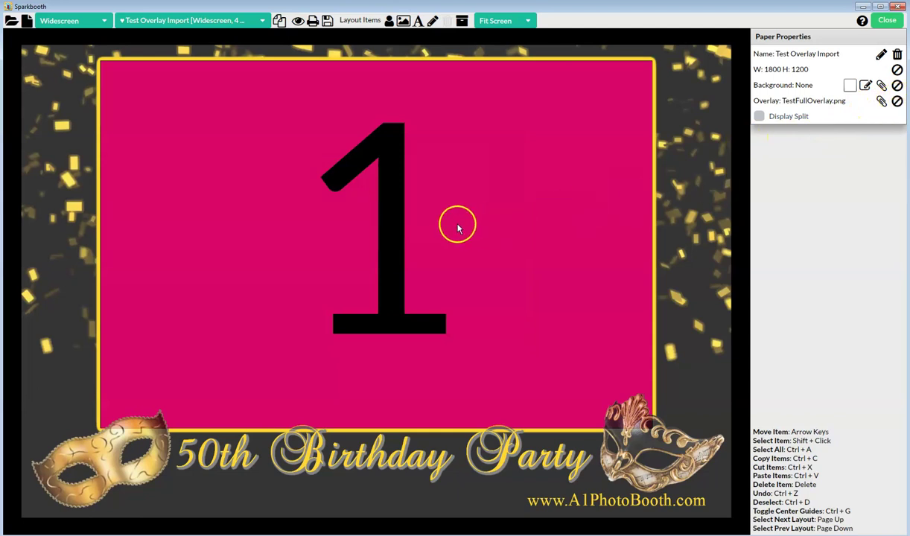
# Export the layout as Test Overlay Import-1 into the TEST Overlay Import folder
pyautogui.click(326, 27)
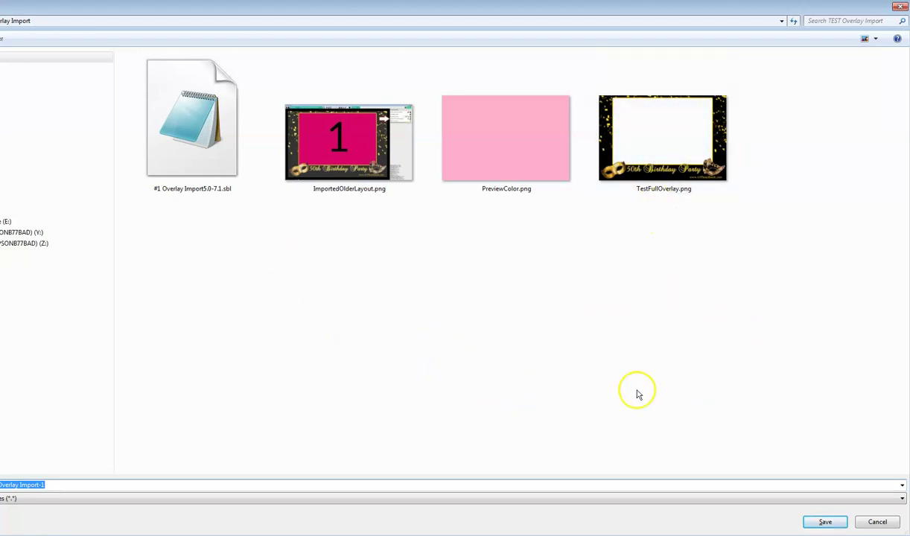
pyautogui.click(828, 522)
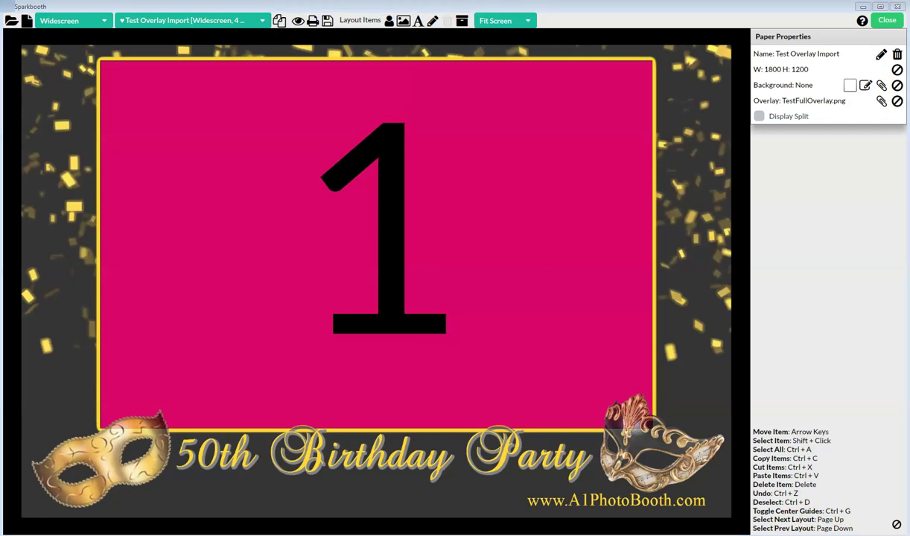
# Switch to the file manager and examine the exported files in the Test Overlay Import-1 folder as extra large icons
pyautogui.hotkey('alt', 'Tab')
pyautogui.doubleClick(134, 110)
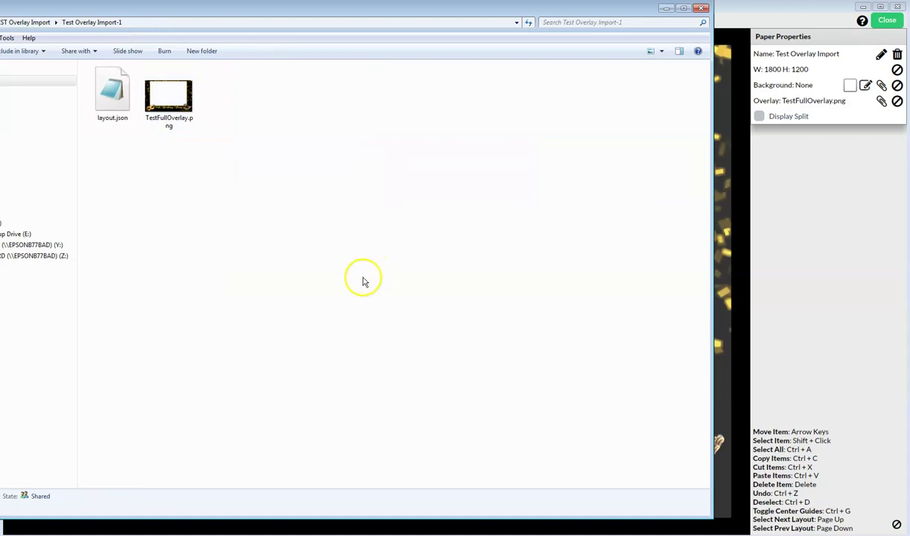
pyautogui.click(177, 104)
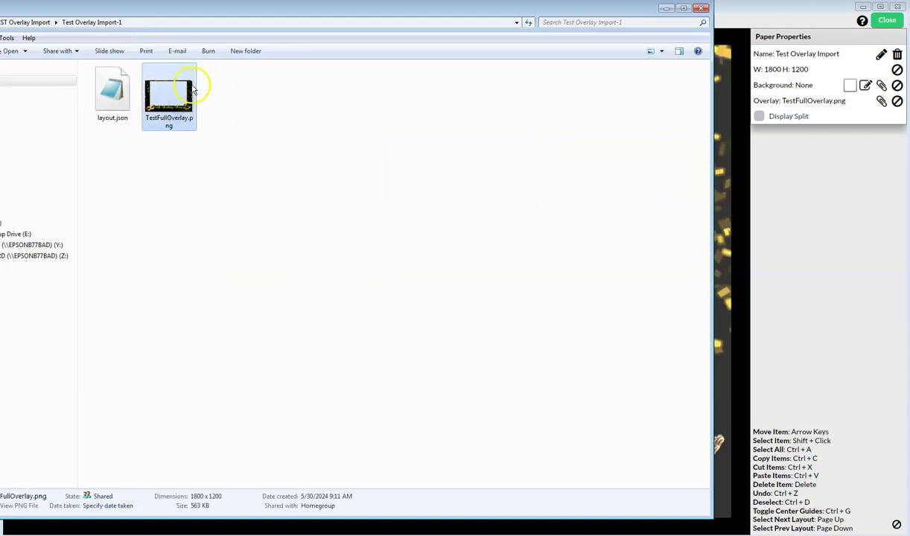
pyautogui.click(661, 50)
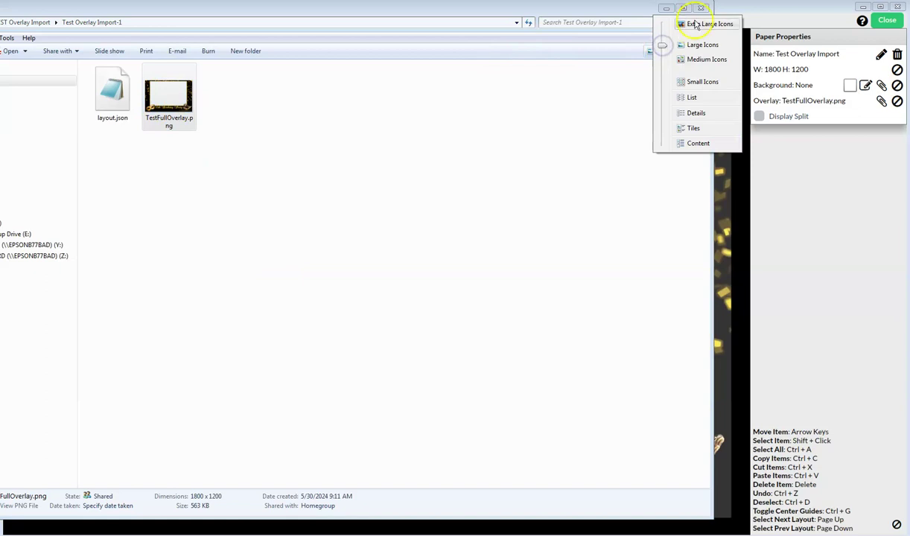
pyautogui.click(682, 23)
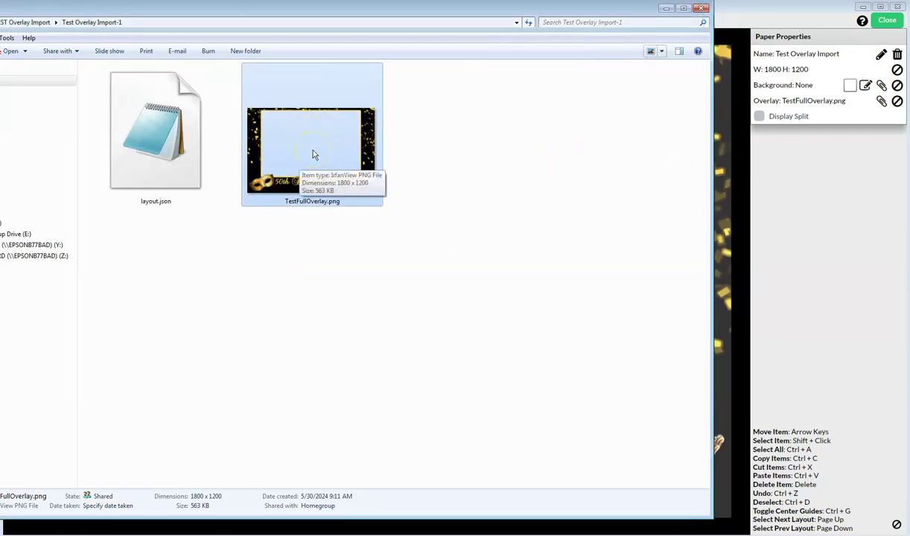
pyautogui.click(322, 306)
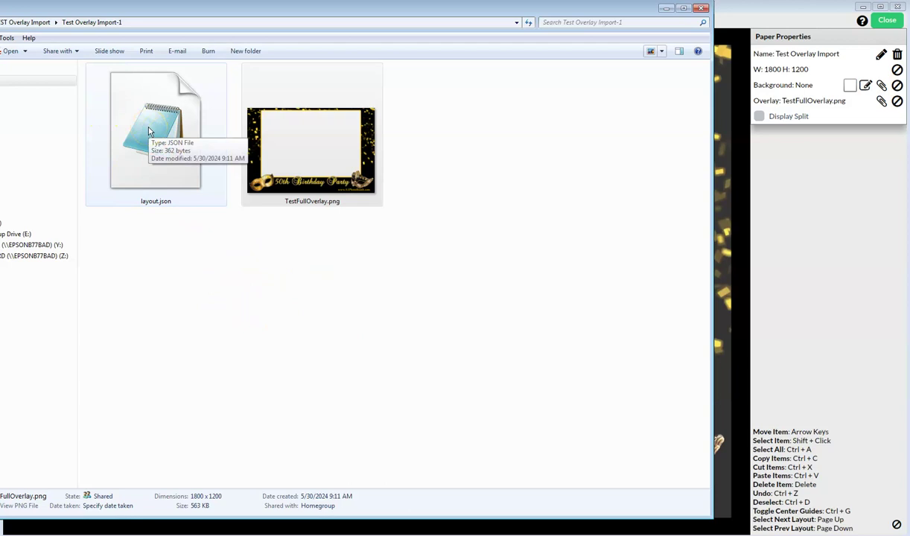
pyautogui.click(307, 166)
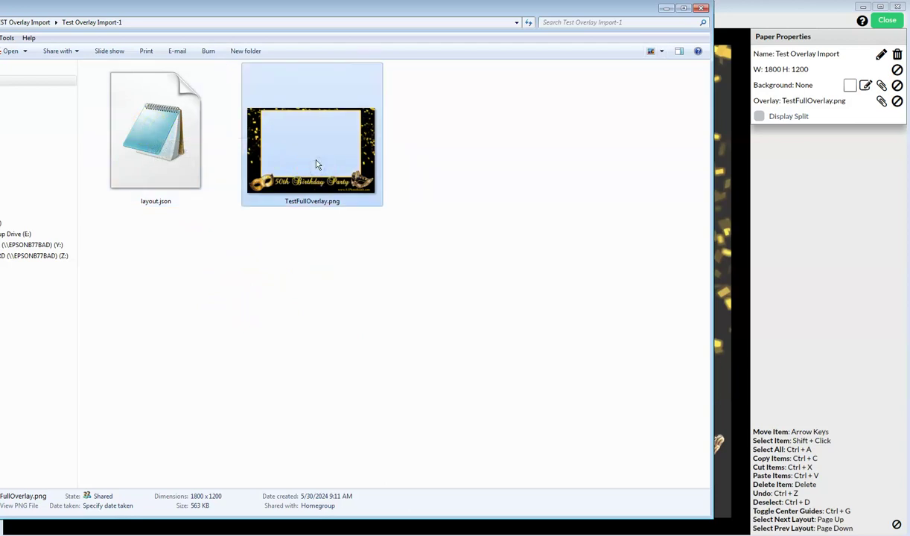
pyautogui.click(667, 9)
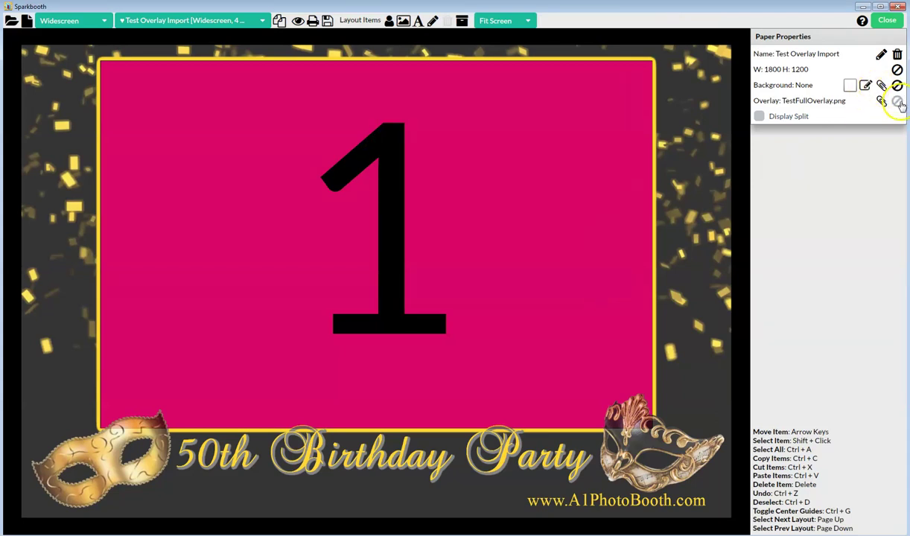
# Remove the paper overlay and insert TestFullOverlay.png from the Test Overlay Import-1 folder as an image layout item
pyautogui.click(897, 101)
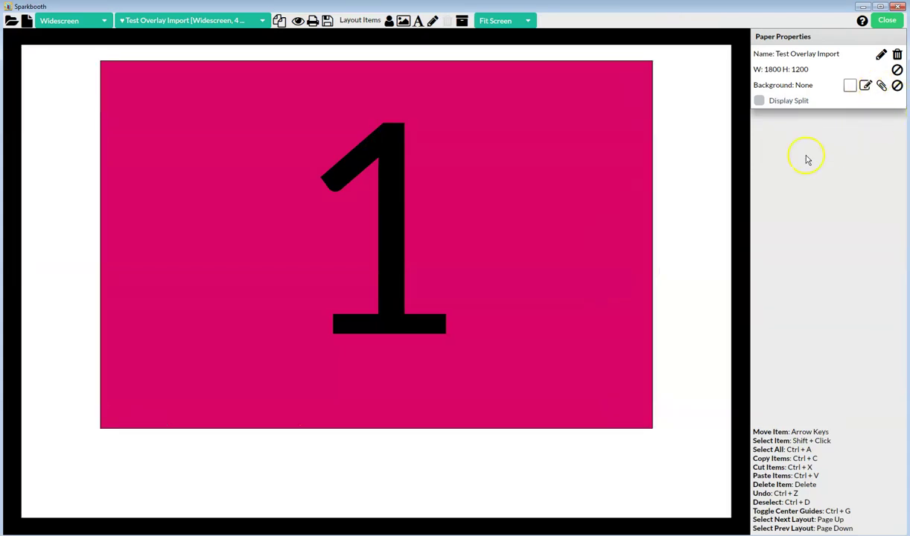
pyautogui.click(403, 21)
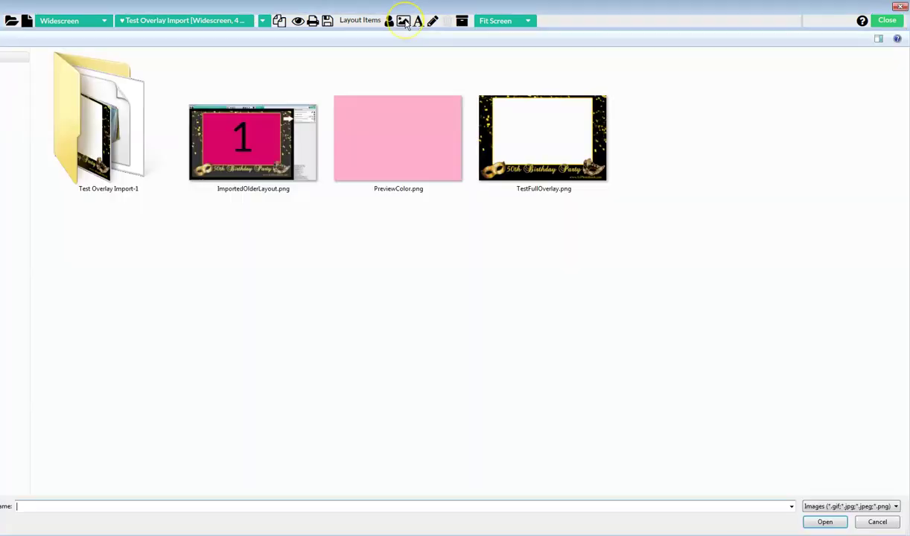
pyautogui.doubleClick(94, 133)
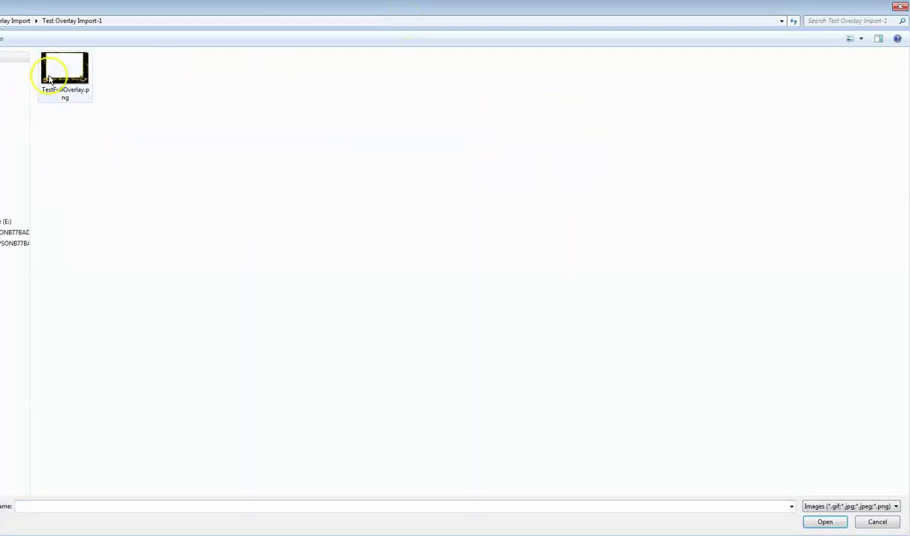
pyautogui.click(9, 21)
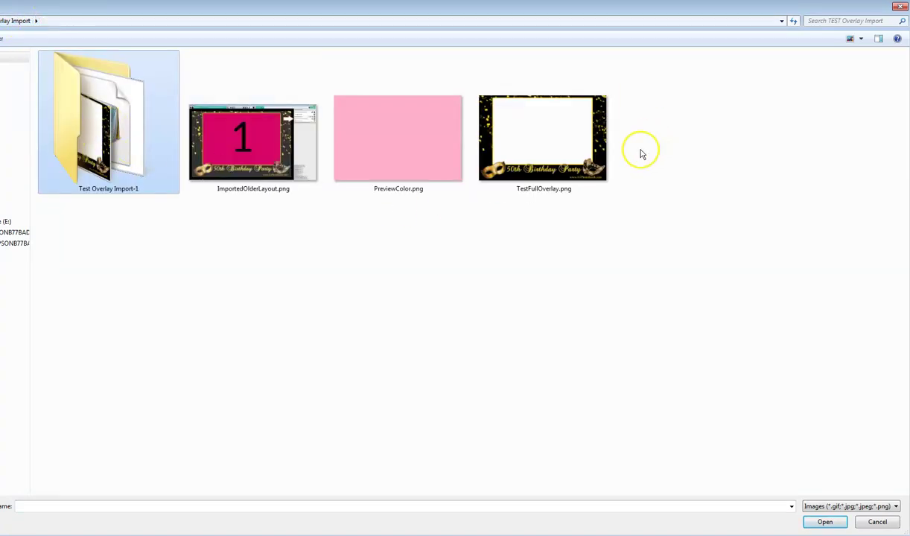
pyautogui.doubleClick(85, 152)
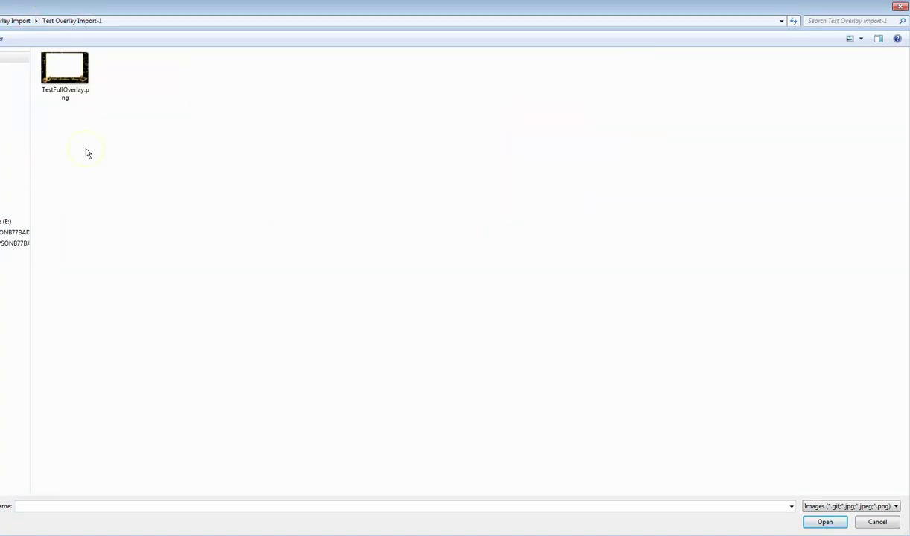
pyautogui.click(66, 74)
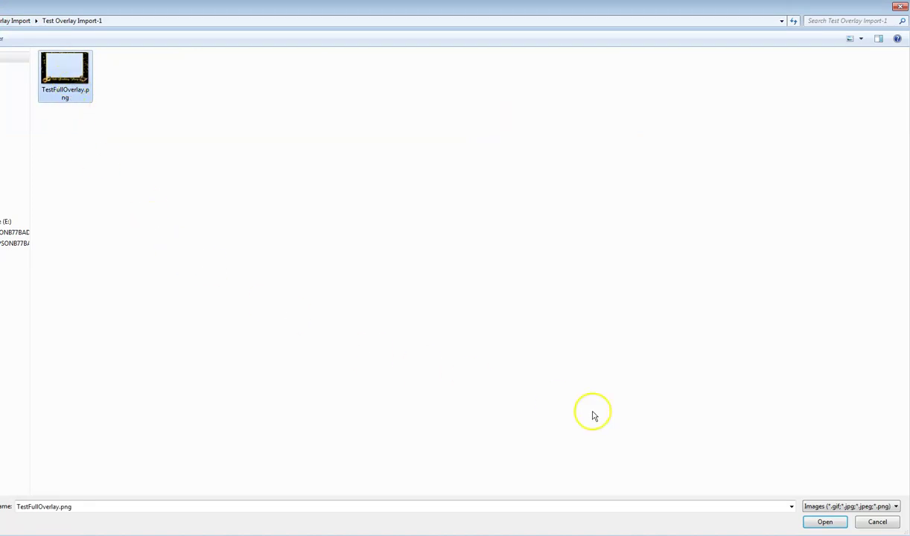
pyautogui.click(825, 522)
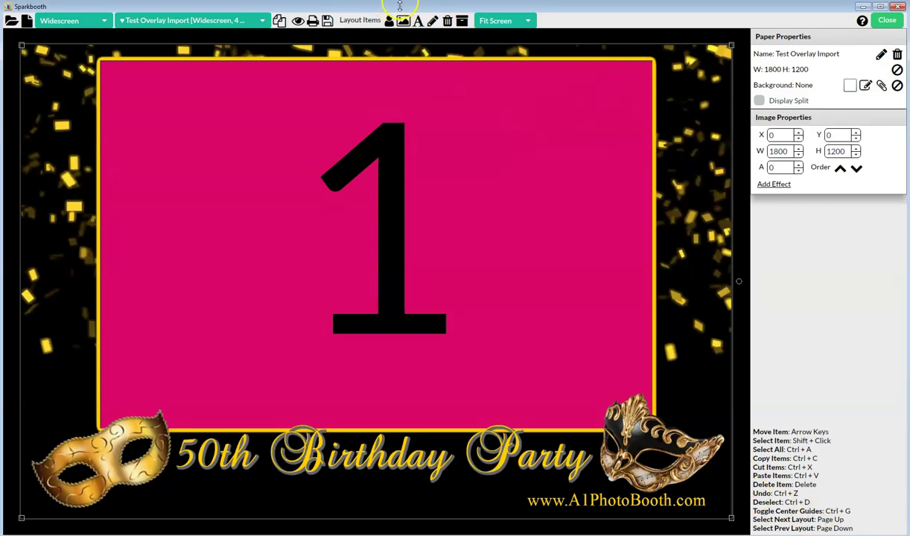
# Add a white text item, resize it to about 726 by 124, and place it below the numeral at about X 620, Y 796
pyautogui.click(417, 23)
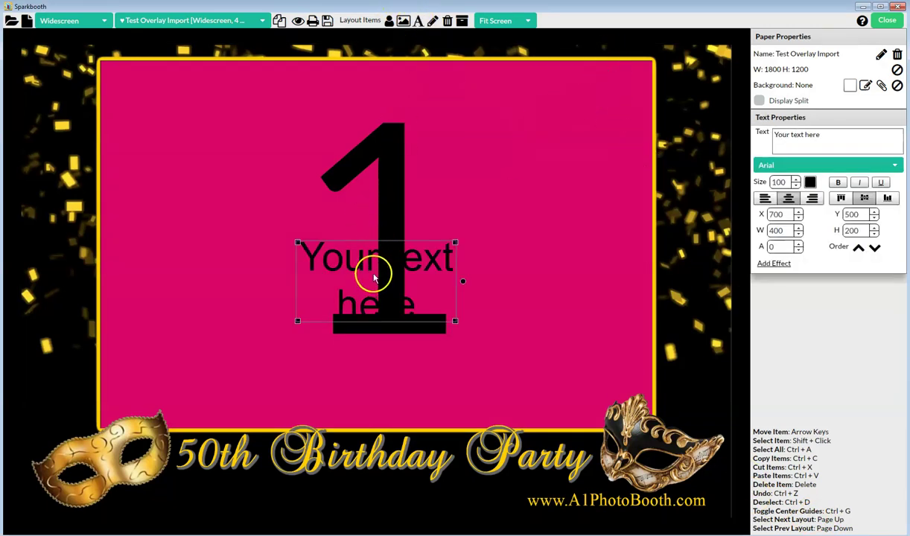
pyautogui.moveTo(371, 270); pyautogui.dragTo(173, 229)
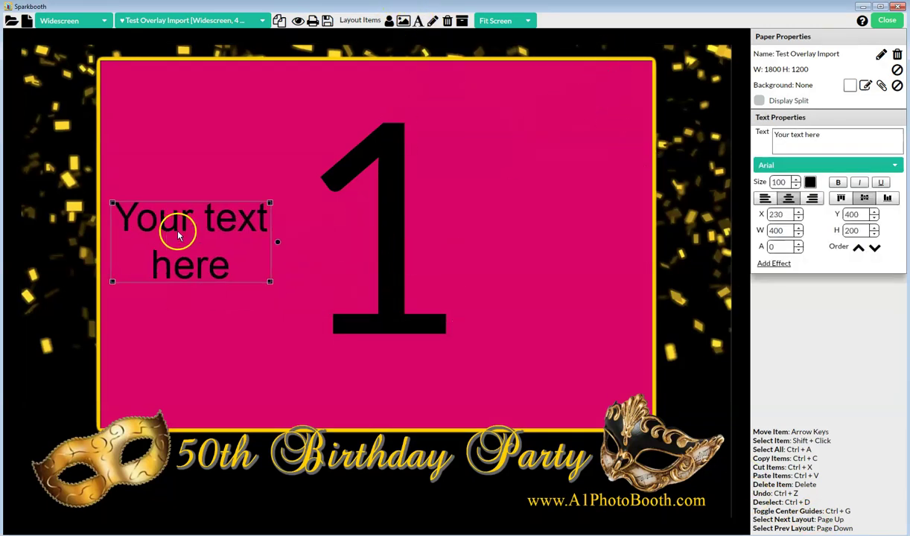
pyautogui.click(809, 182)
pyautogui.click(755, 246)
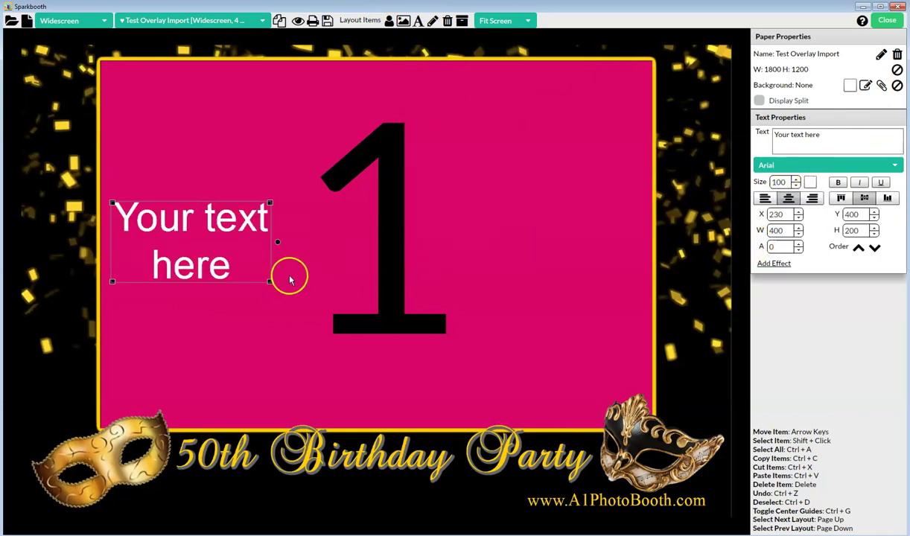
pyautogui.moveTo(271, 282); pyautogui.dragTo(398, 253)
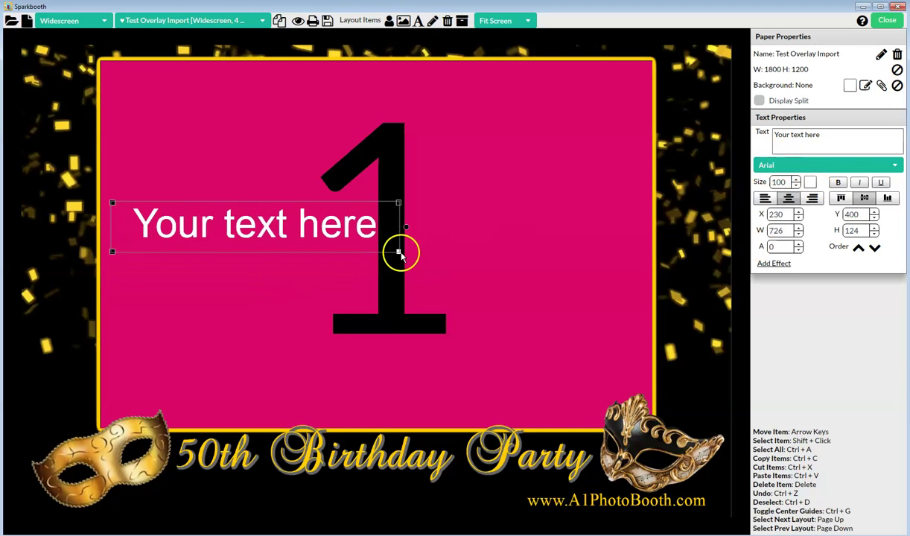
pyautogui.moveTo(339, 252); pyautogui.dragTo(490, 395)
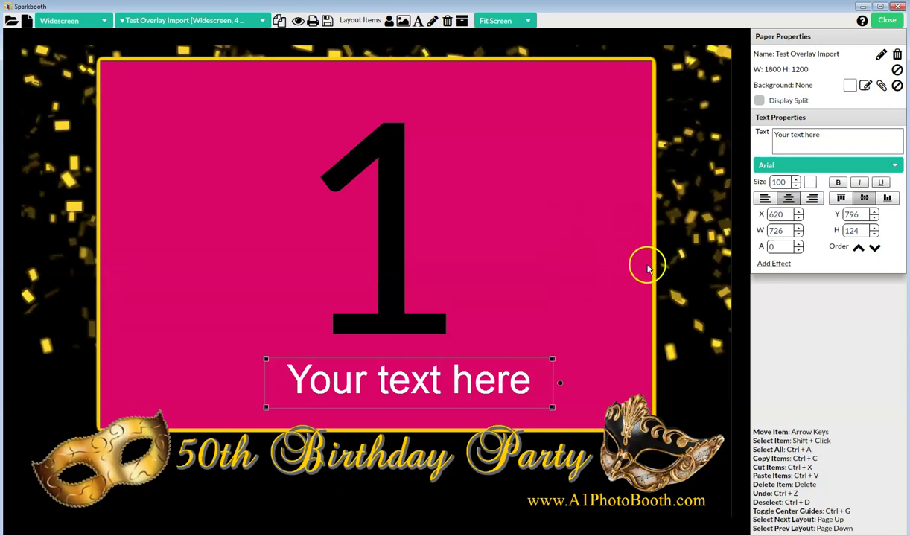
# Check the full-size image item by selecting it, deselect it, and move the text over the numeral's base to about X 478, Y 674
pyautogui.click(682, 283)
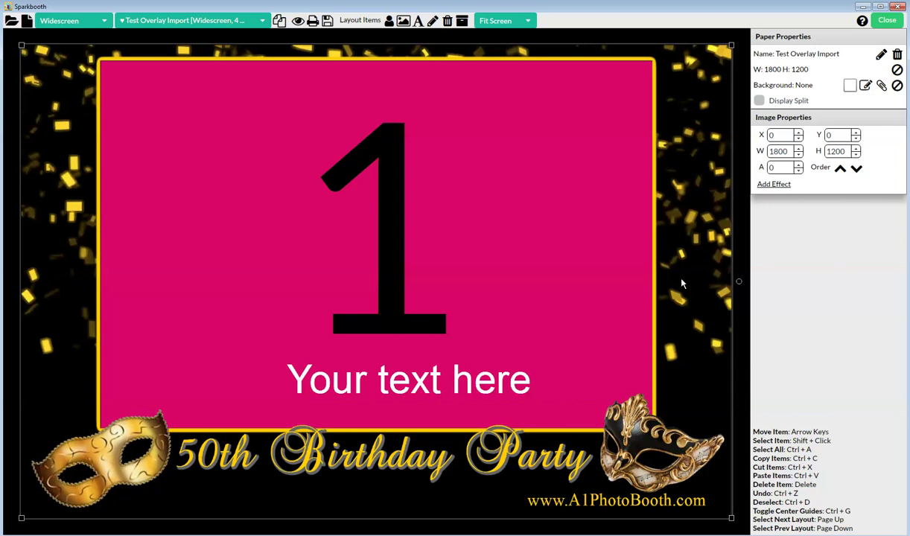
pyautogui.click(740, 241)
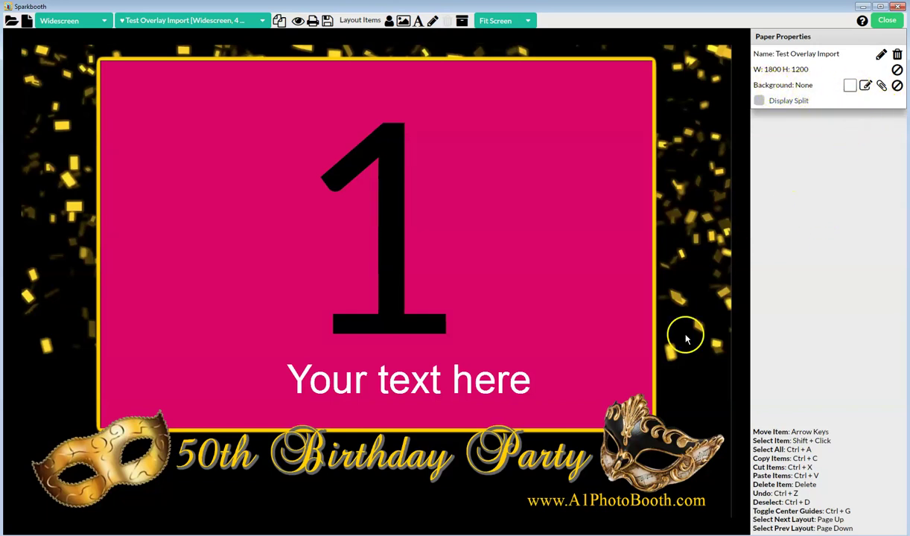
pyautogui.moveTo(455, 380); pyautogui.dragTo(400, 335)
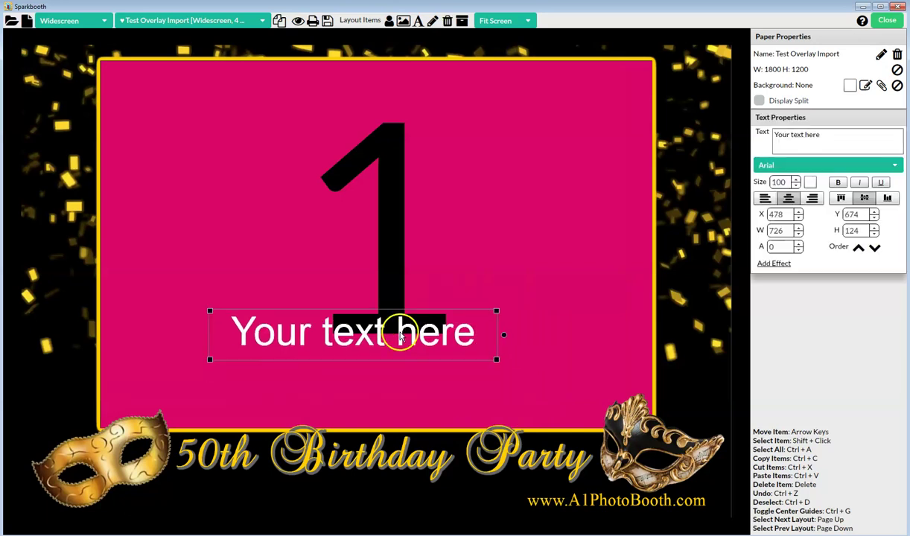